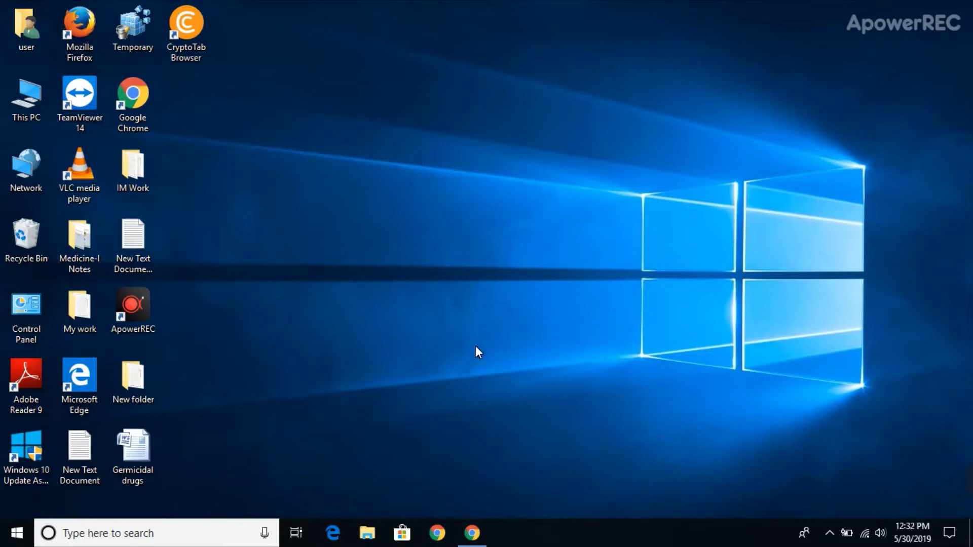
Switch to Chrome and look over the Mera Tips And Tricks YouTube channel page, and minimize the browser
{"action": "left_click", "coordinate": [467, 535]}
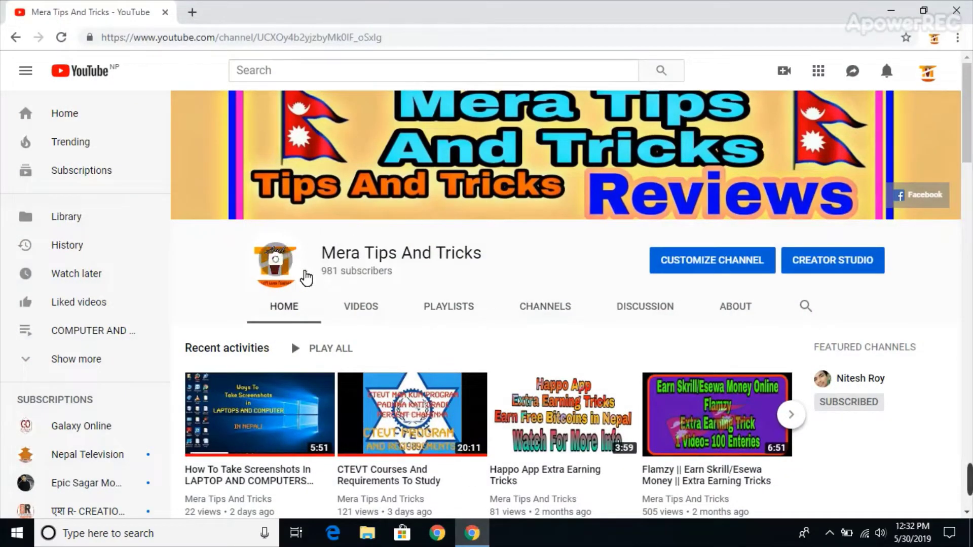
{"action": "scroll", "coordinate": [575, 260], "scroll_direction": "down", "scroll_amount": 1}
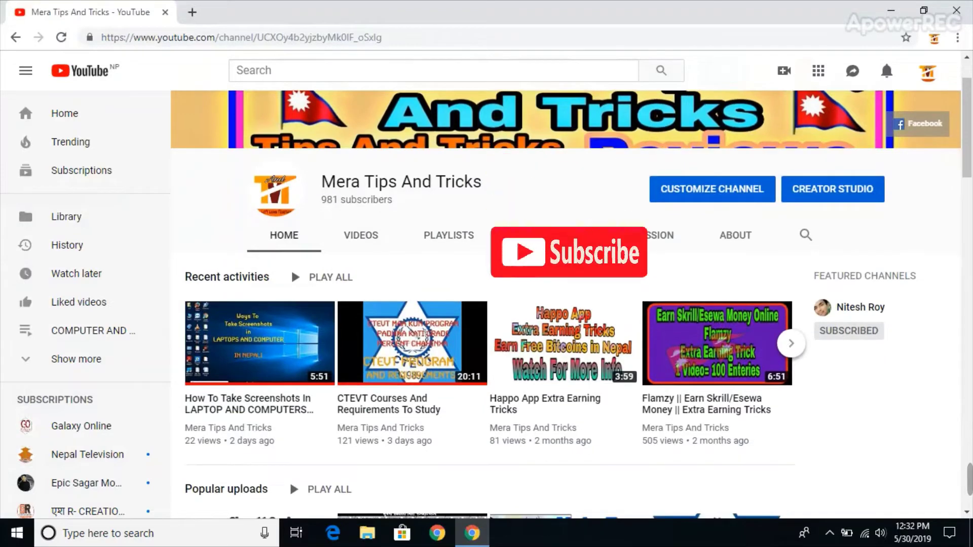
{"action": "scroll", "coordinate": [575, 260], "scroll_direction": "up", "scroll_amount": 1}
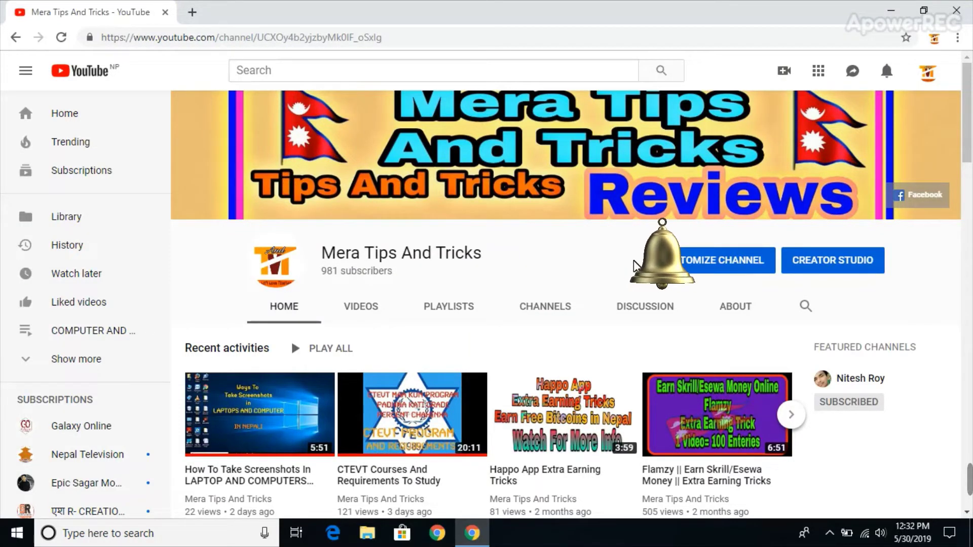
{"action": "left_click", "coordinate": [891, 10]}
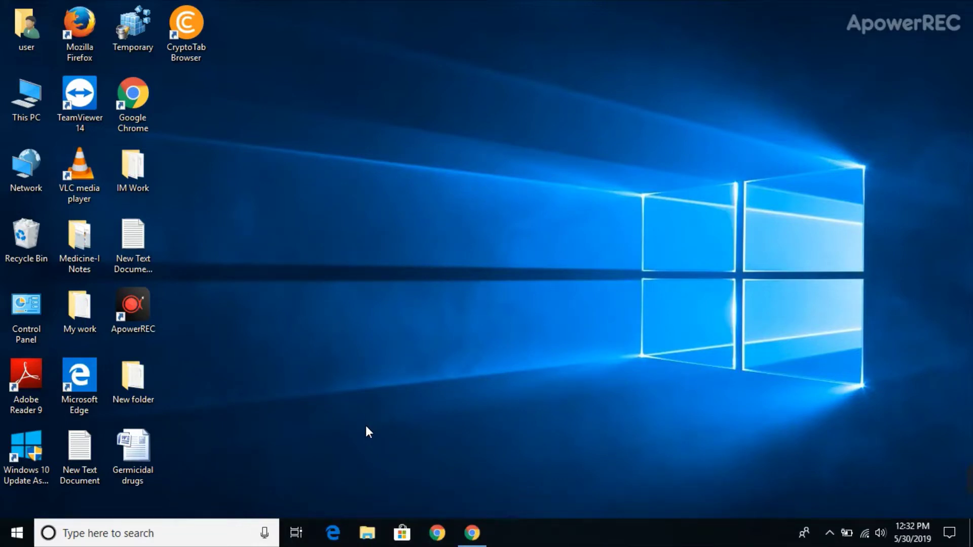
Search Windows for "cmd" and open Command Prompt
{"action": "left_click", "coordinate": [219, 536]}
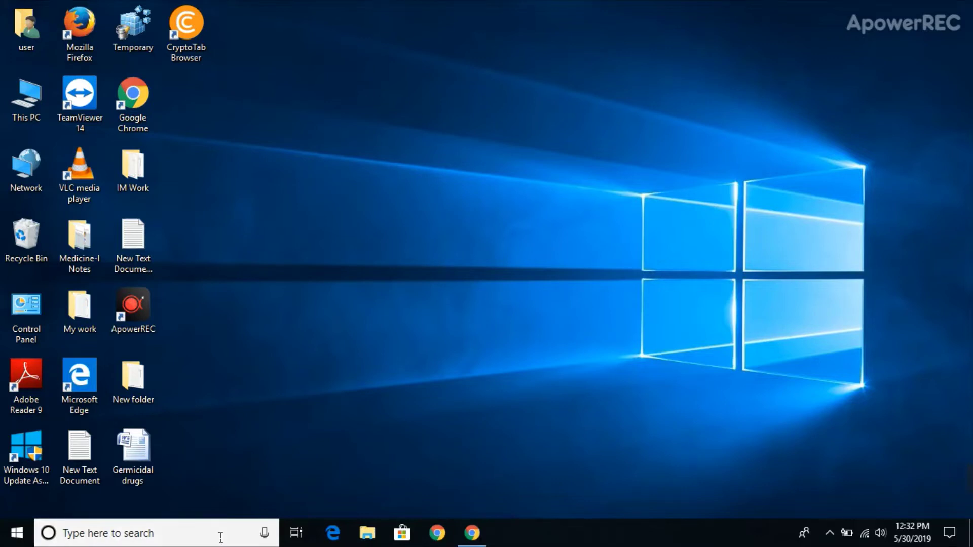
{"action": "type", "text": "cmd"}
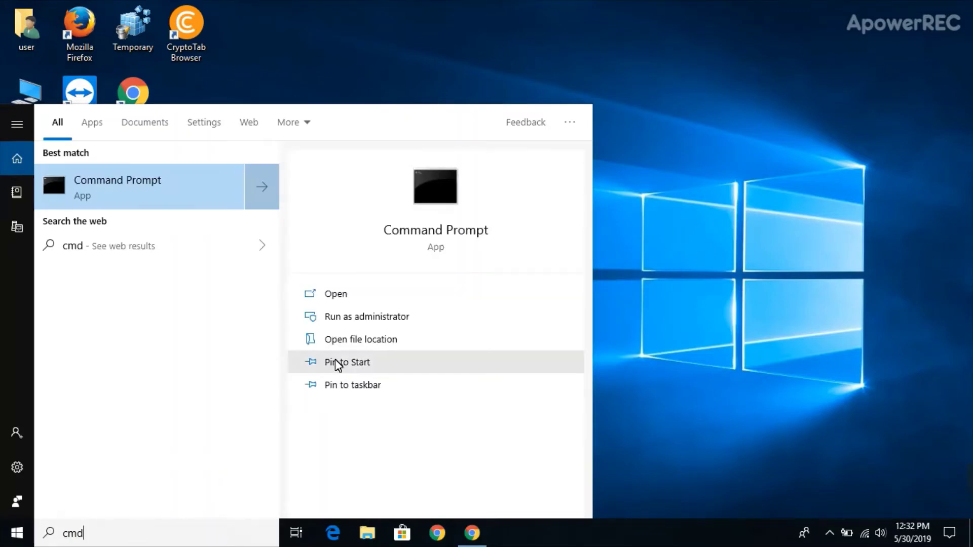
{"action": "left_click", "coordinate": [372, 303]}
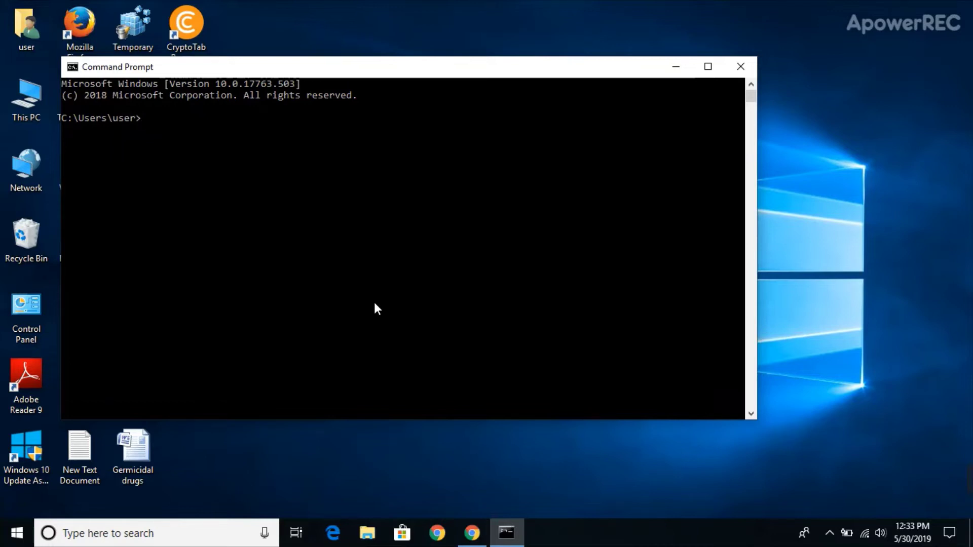
Check the connected Wi-Fi network's name and run "netsh wlan show profile name=MUFC key=clear"
{"action": "type", "text": "netsh wlan show prof prof"}
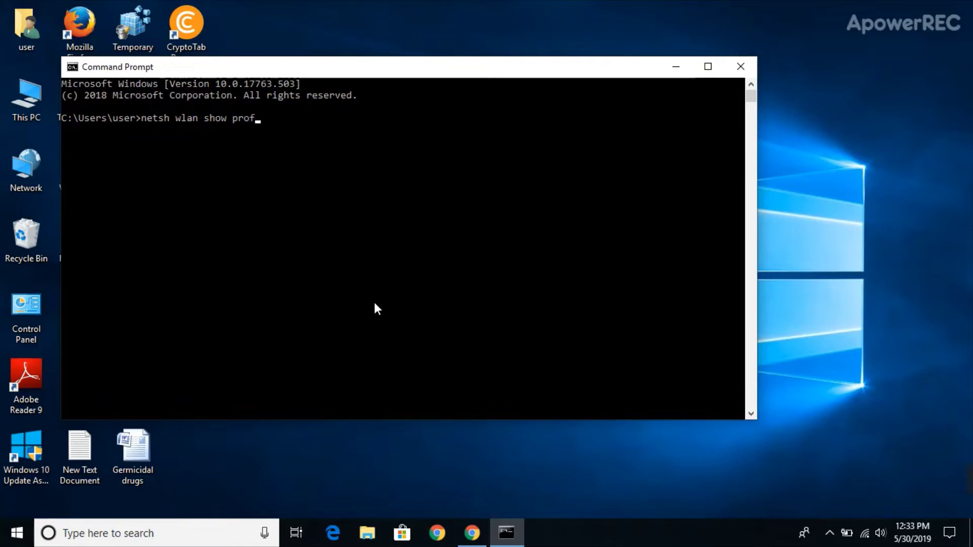
{"action": "type", "text": "ile name="}
{"action": "left_click", "coordinate": [865, 532]}
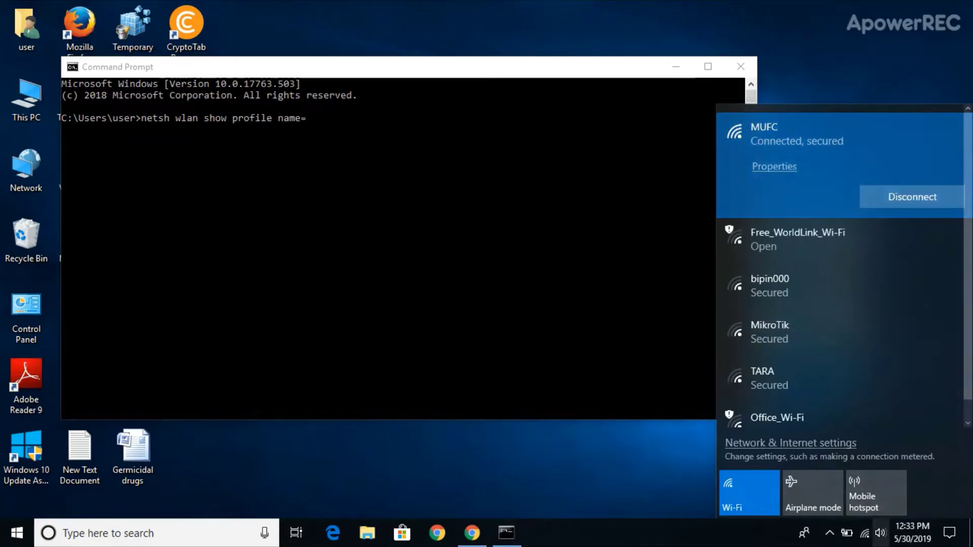
{"action": "left_click", "coordinate": [495, 248]}
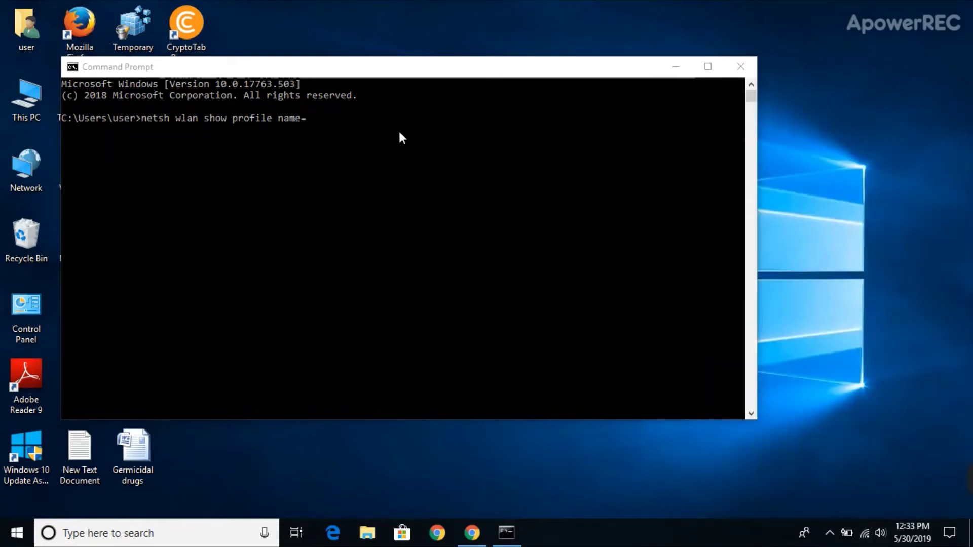
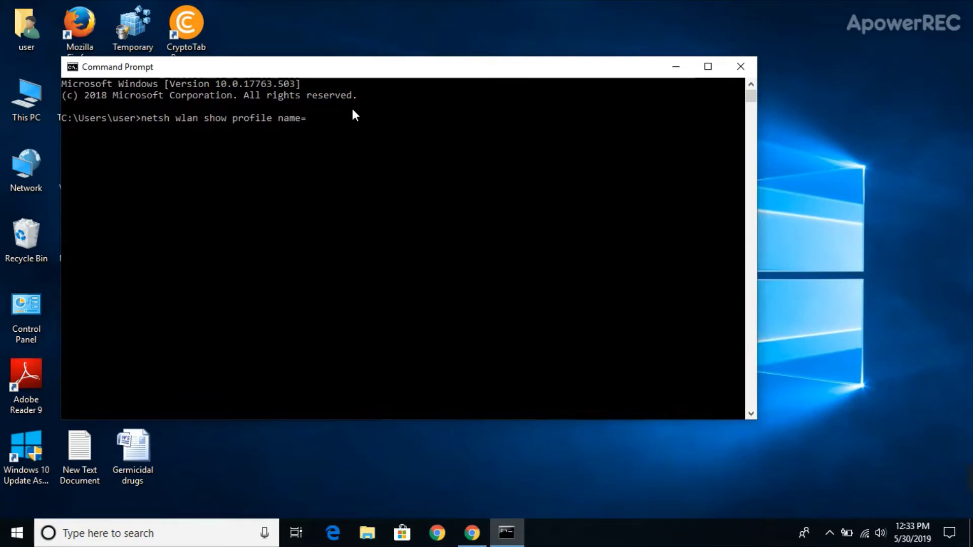
{"action": "type", "text": "MUFC key=clear"}
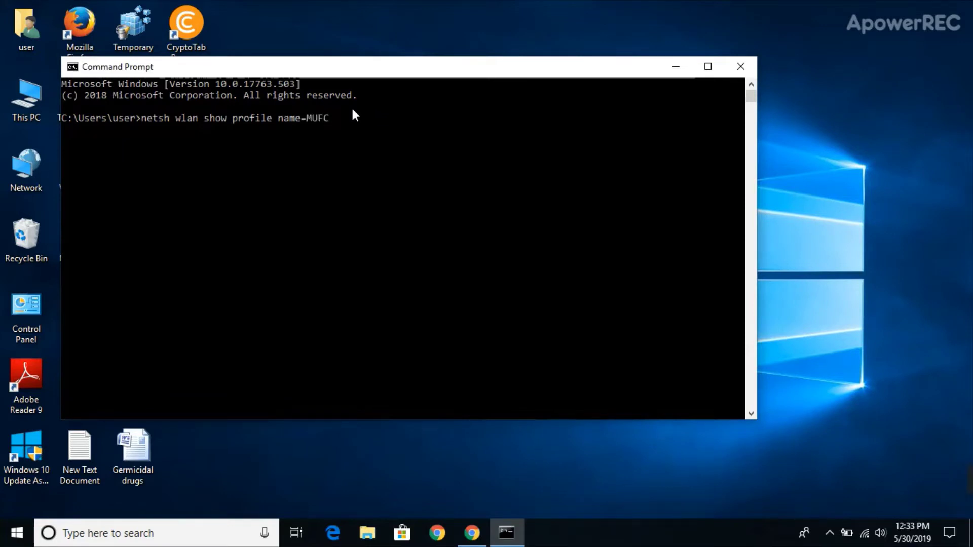
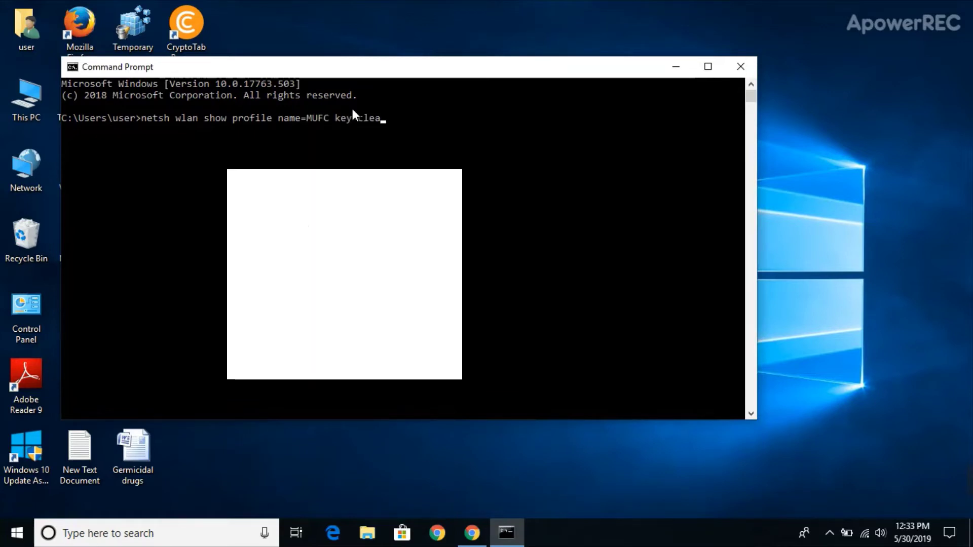
{"action": "key", "text": "Return"}
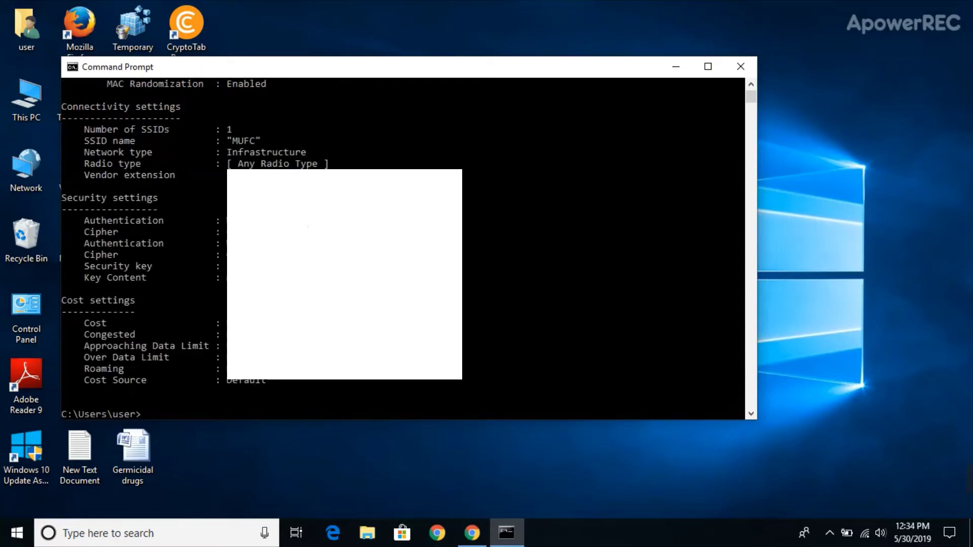
Examine the Key Content entry under Security settings in the command output, highlighting its label, and minimize Command Prompt
{"action": "scroll", "coordinate": [355, 114], "scroll_direction": "up", "scroll_amount": 3}
{"action": "scroll", "coordinate": [355, 248], "scroll_direction": "down", "scroll_amount": 1}
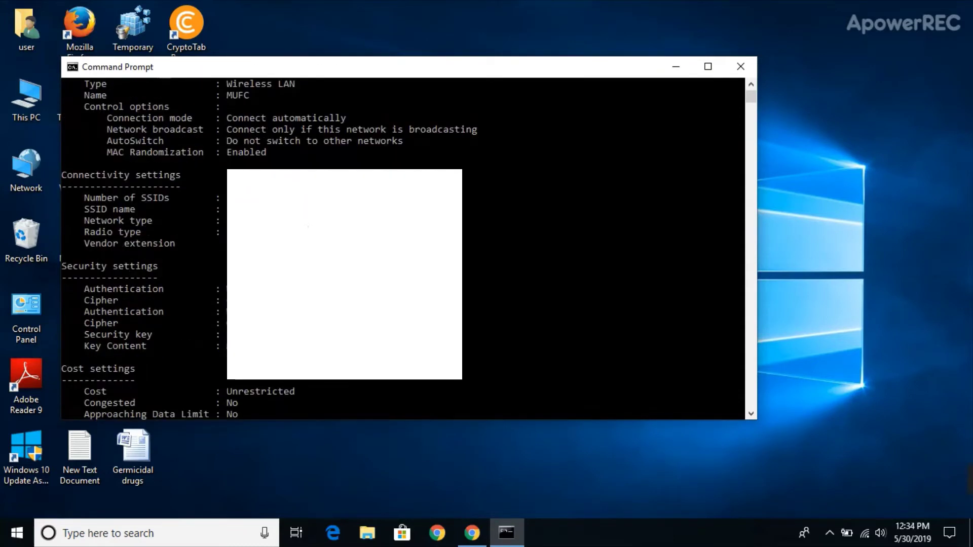
{"action": "scroll", "coordinate": [189, 276], "scroll_direction": "down", "scroll_amount": 1}
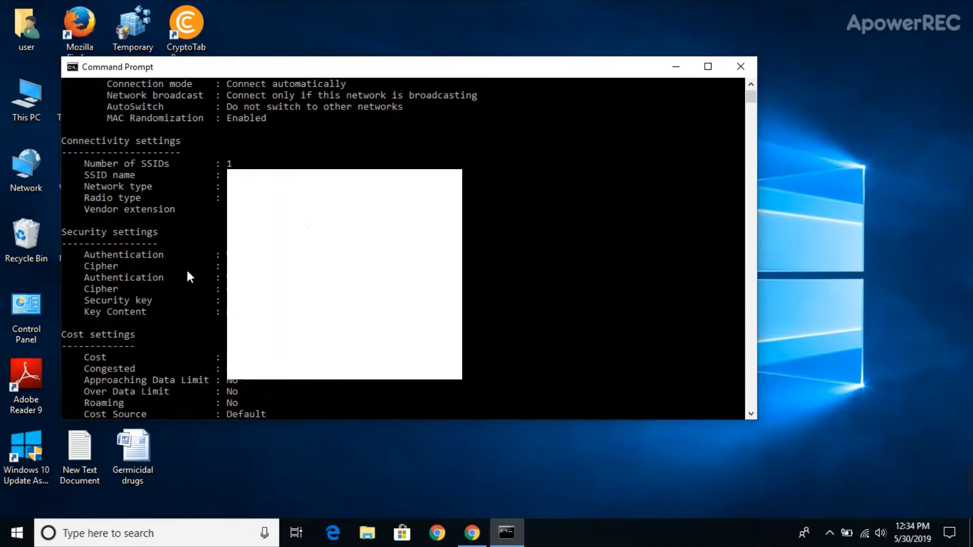
{"action": "left_click", "coordinate": [114, 310]}
{"action": "left_click", "coordinate": [85, 311]}
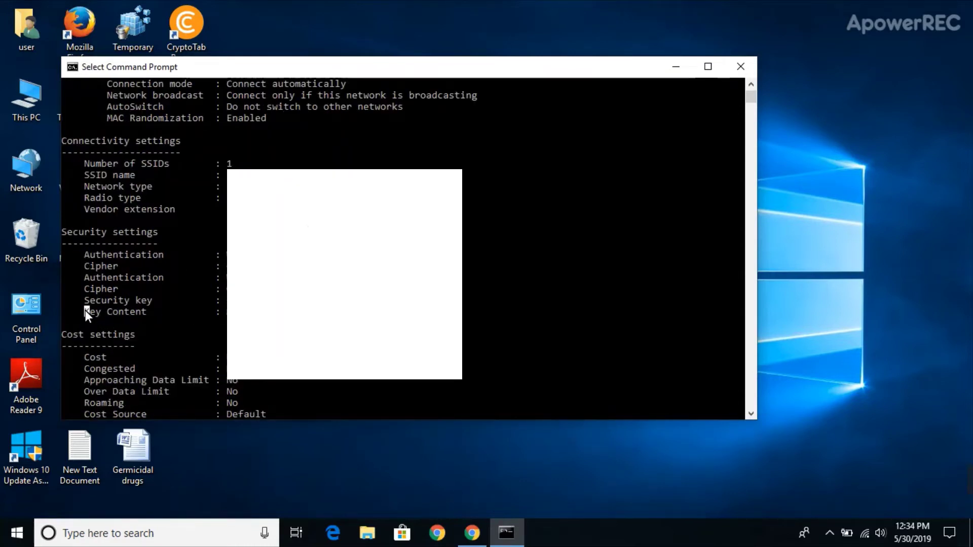
{"action": "left_click_drag", "start_coordinate": [129, 310], "coordinate": [151, 311]}
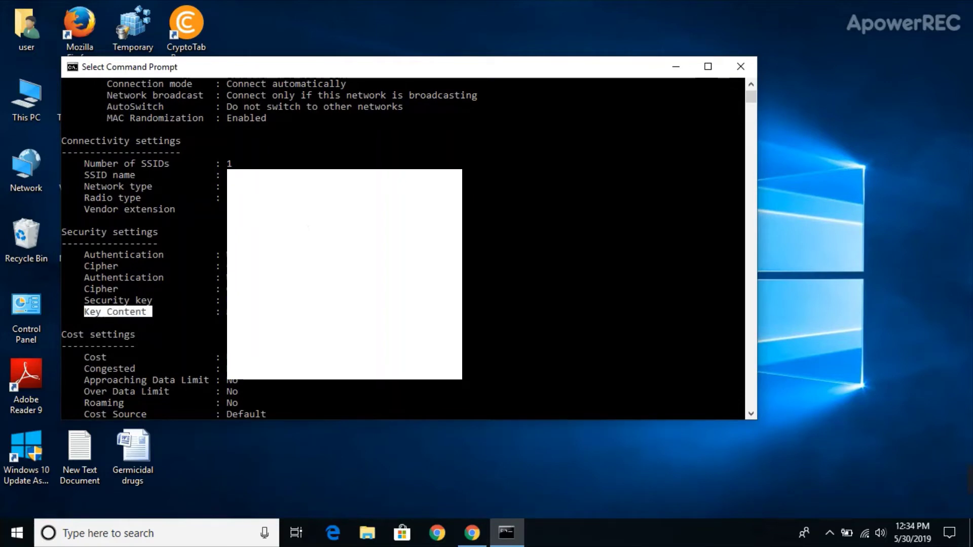
{"action": "key", "text": "ctrl+c"}
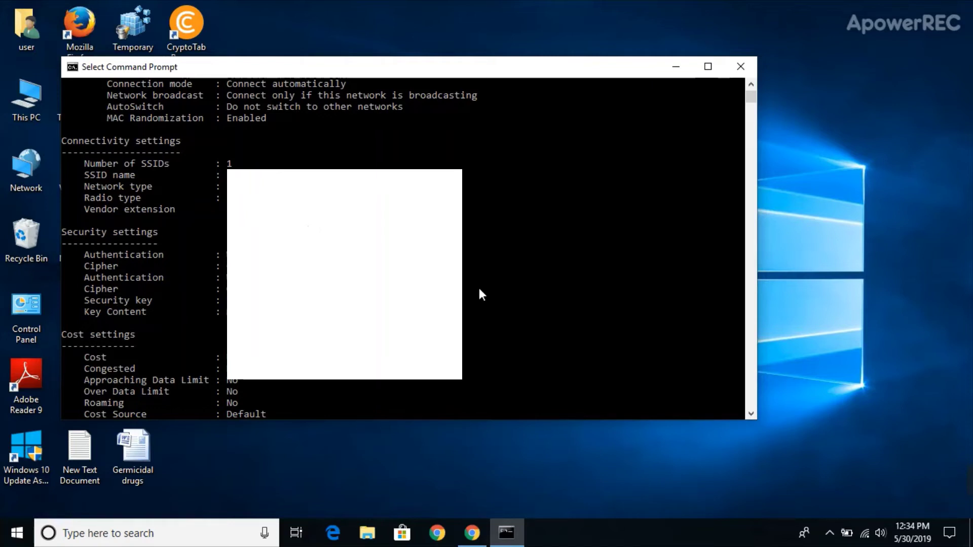
{"action": "left_click", "coordinate": [675, 68]}
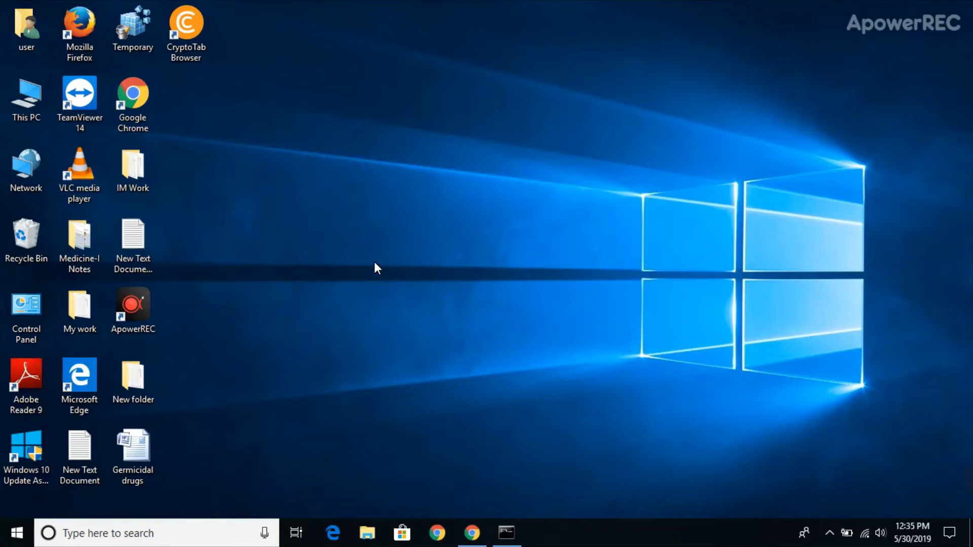
Open Control Panel and switch its view to large icons
{"action": "left_click", "coordinate": [32, 313]}
{"action": "double_click", "coordinate": [32, 313]}
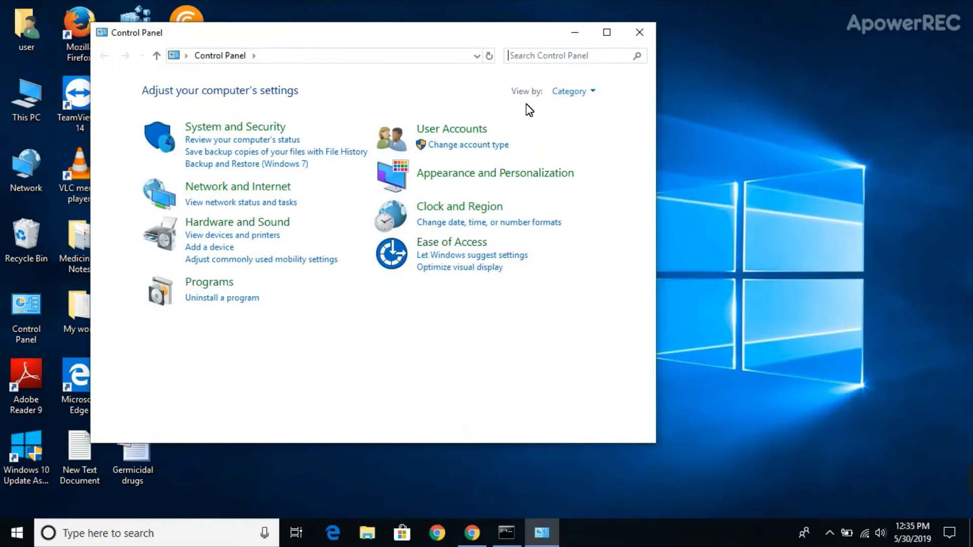
{"action": "left_click", "coordinate": [589, 94]}
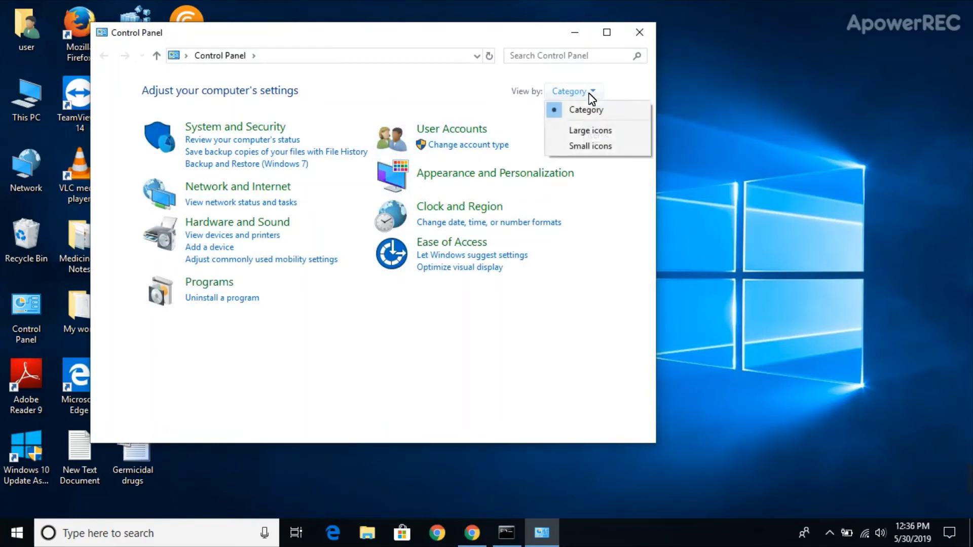
{"action": "left_click", "coordinate": [599, 133]}
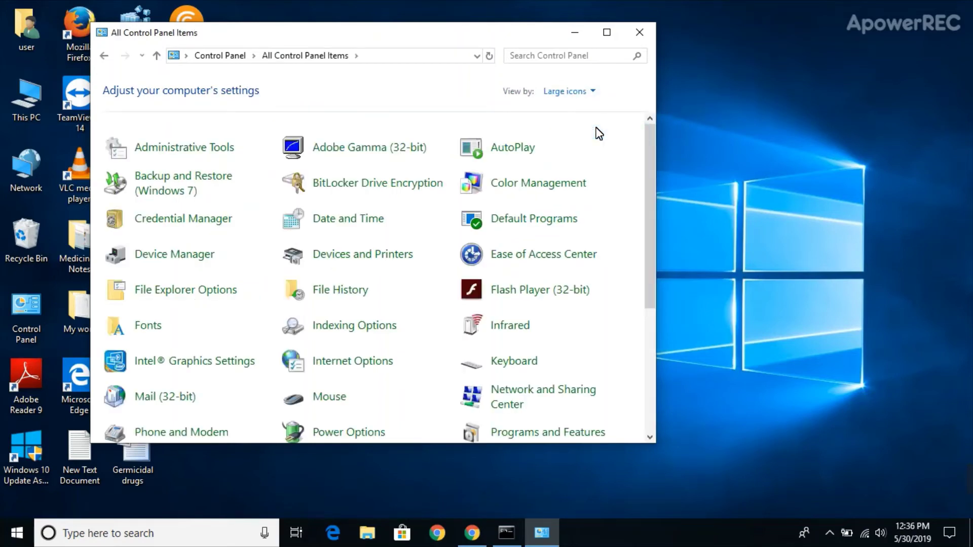
Open the security settings in the MUFC Wi-Fi connection's wireless properties from Network and Sharing Center
{"action": "scroll", "coordinate": [599, 133], "scroll_direction": "down", "scroll_amount": 2}
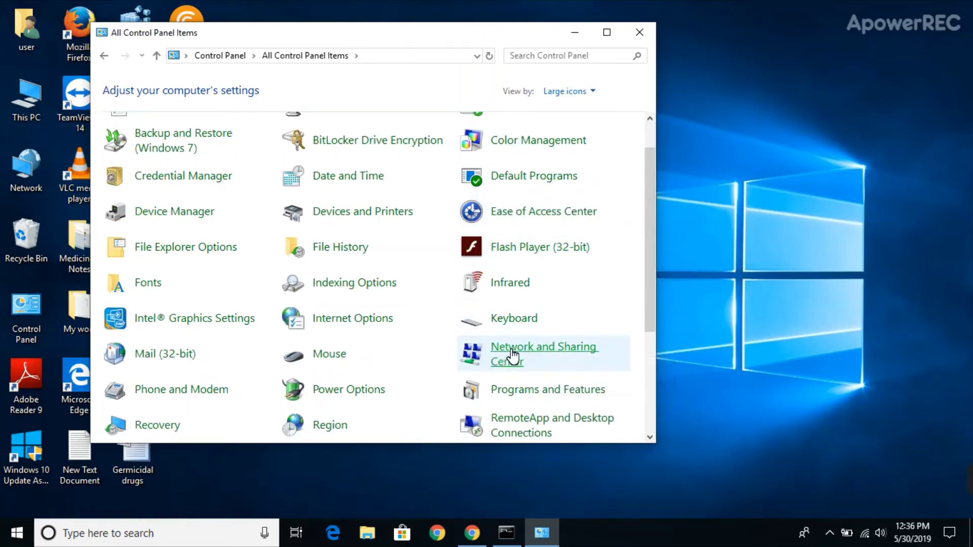
{"action": "left_click", "coordinate": [512, 356]}
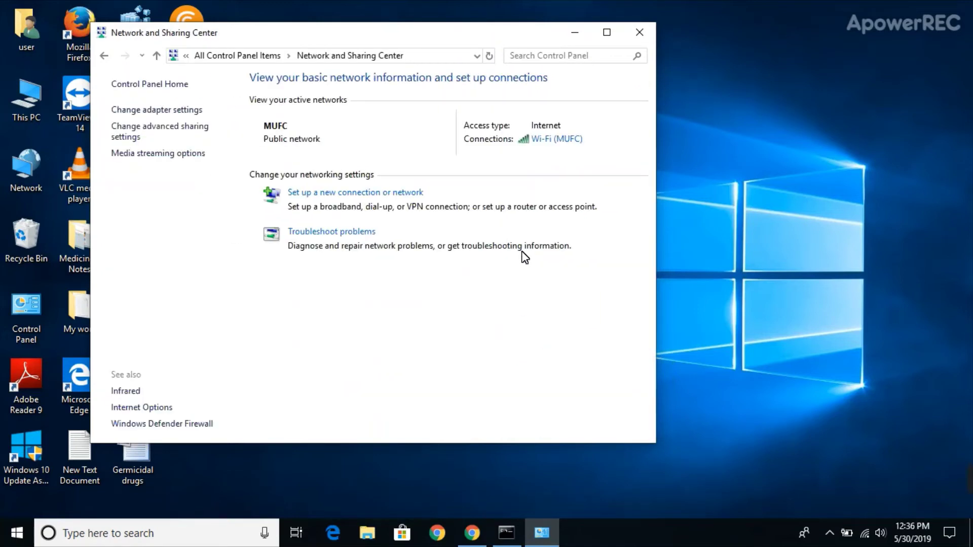
{"action": "left_click", "coordinate": [555, 139]}
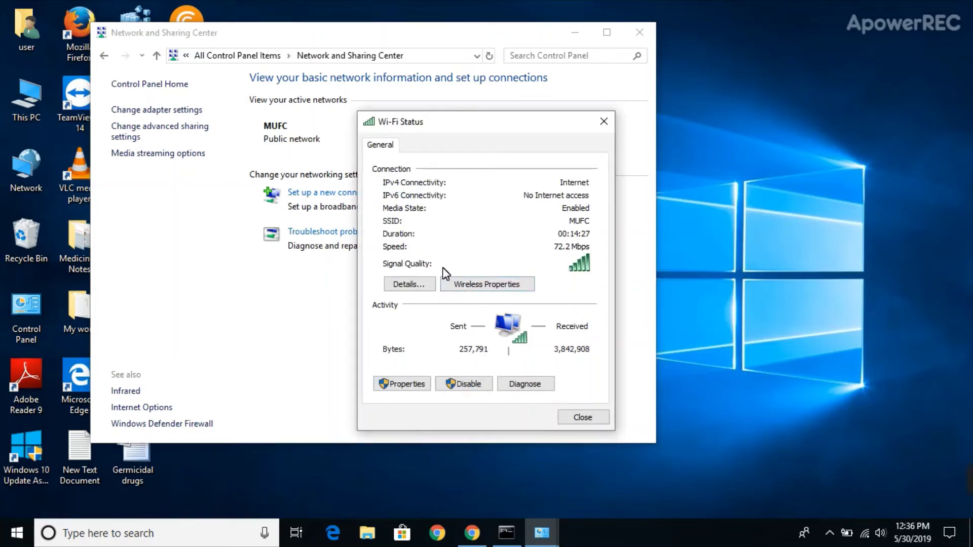
{"action": "left_click", "coordinate": [486, 284]}
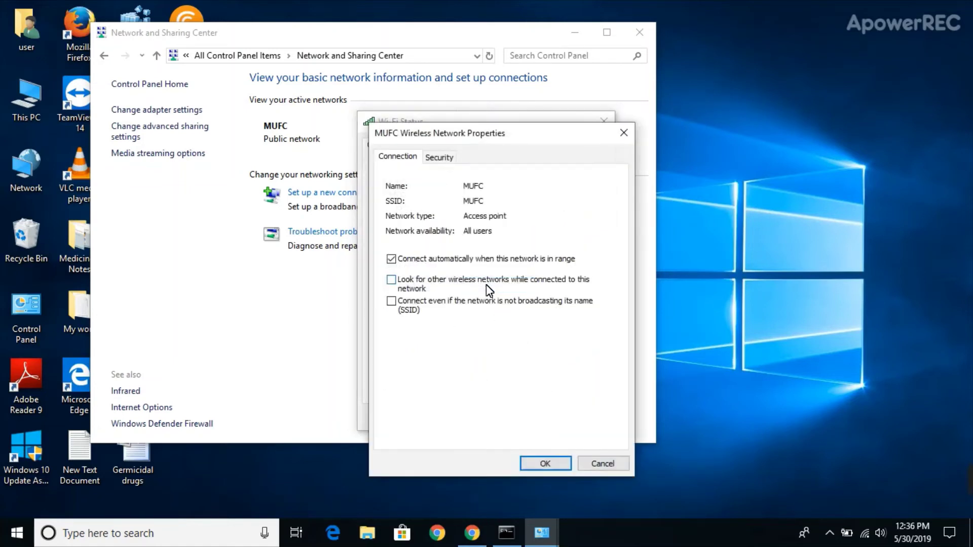
{"action": "left_click", "coordinate": [439, 158]}
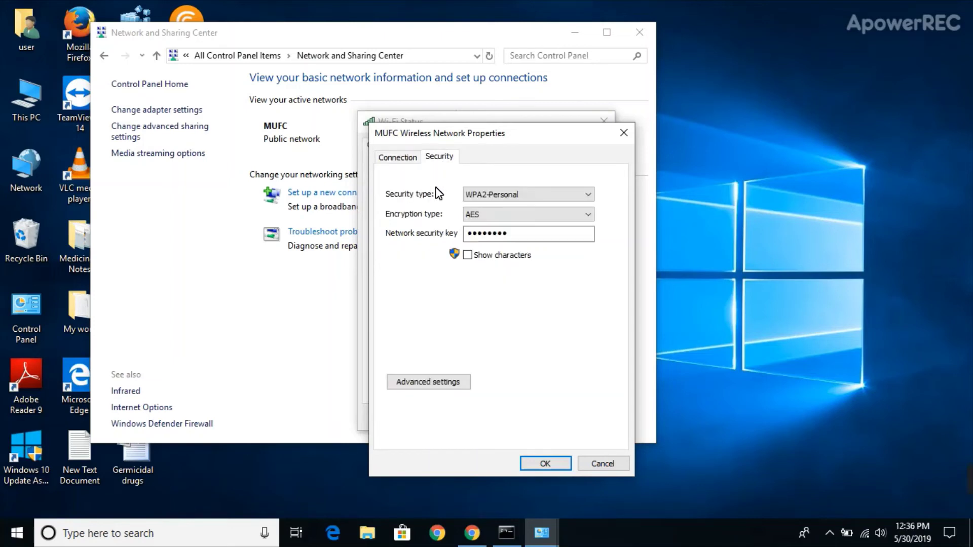
Show the characters of the network security key, and close the Wi-Fi dialogs and minimize Network and Sharing Center
{"action": "left_click", "coordinate": [469, 258]}
{"action": "left_click", "coordinate": [624, 132]}
{"action": "left_click", "coordinate": [603, 122]}
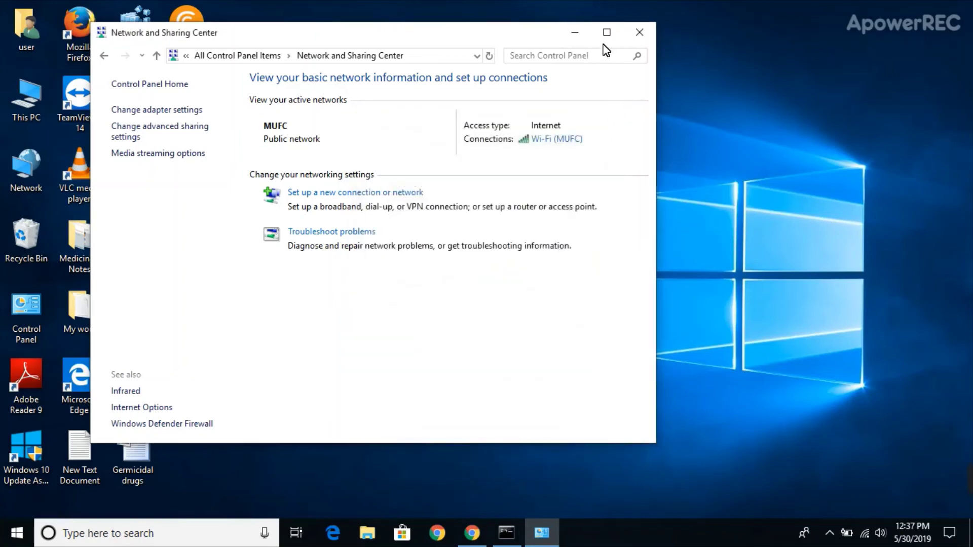
{"action": "left_click", "coordinate": [578, 33]}
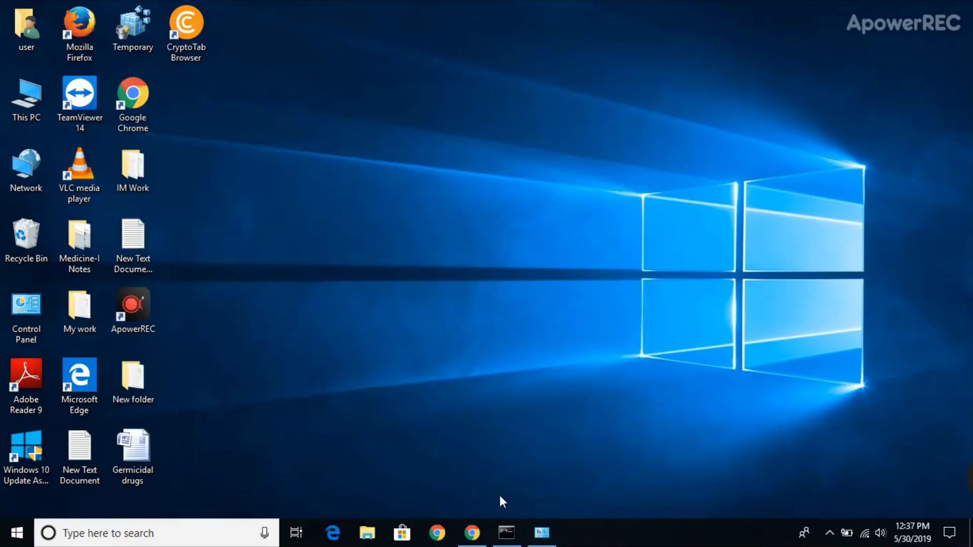
Return to Chrome and look over the home page of the Mera Tips And Tricks YouTube channel
{"action": "left_click", "coordinate": [463, 541]}
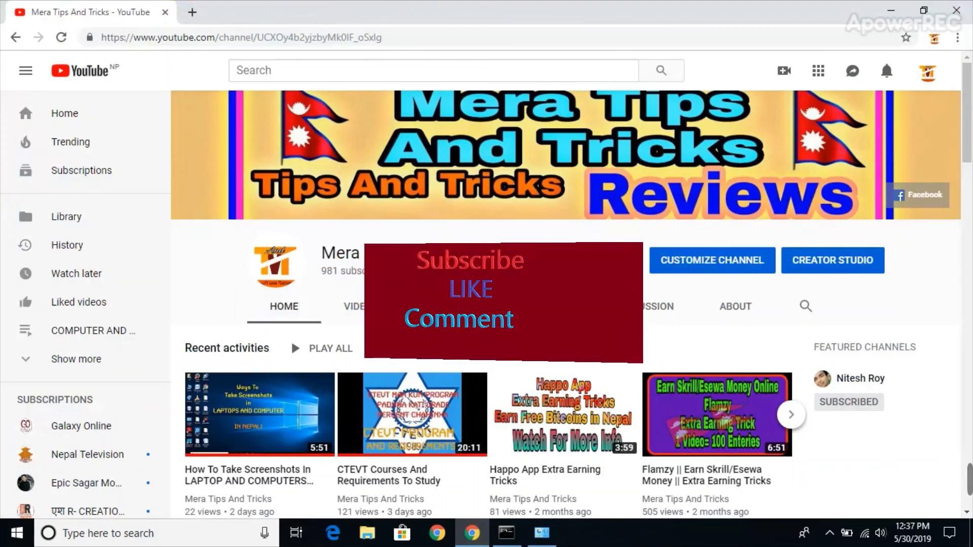
{"action": "scroll", "coordinate": [537, 306], "scroll_direction": "down", "scroll_amount": 3}
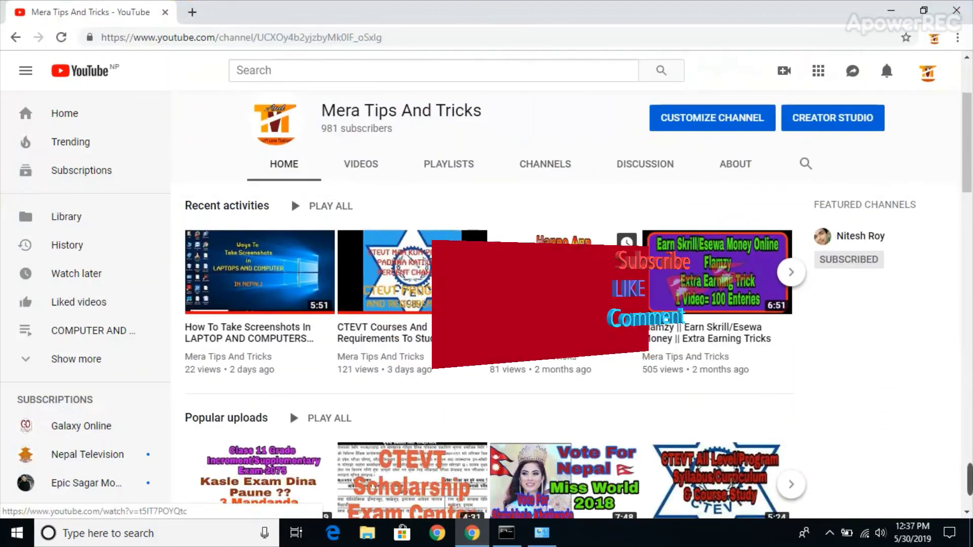
{"action": "scroll", "coordinate": [537, 306], "scroll_direction": "up", "scroll_amount": 3}
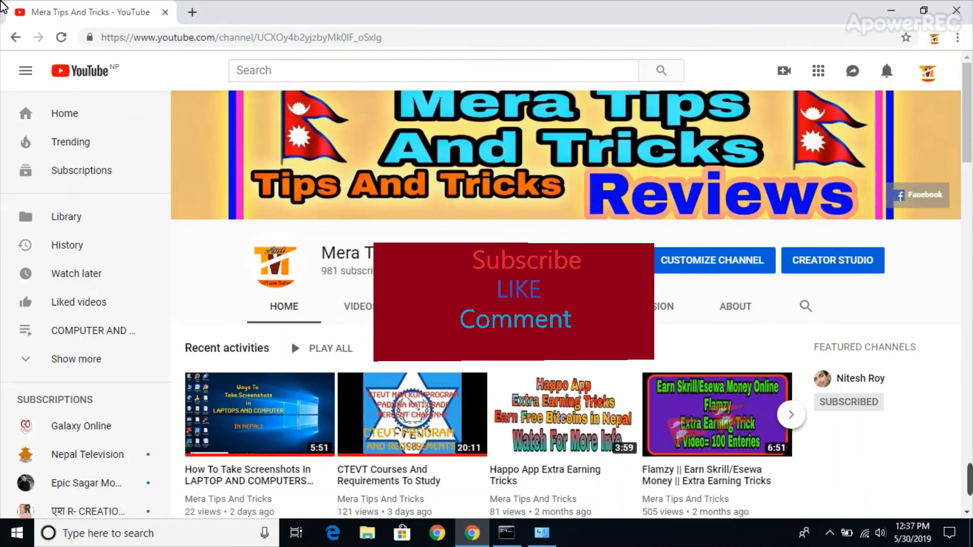
{"action": "left_click", "coordinate": [830, 533]}
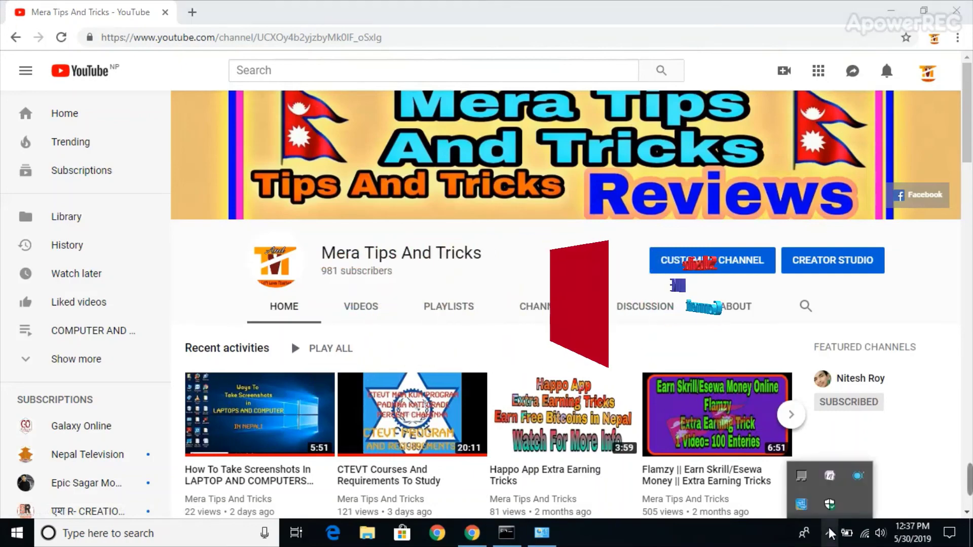